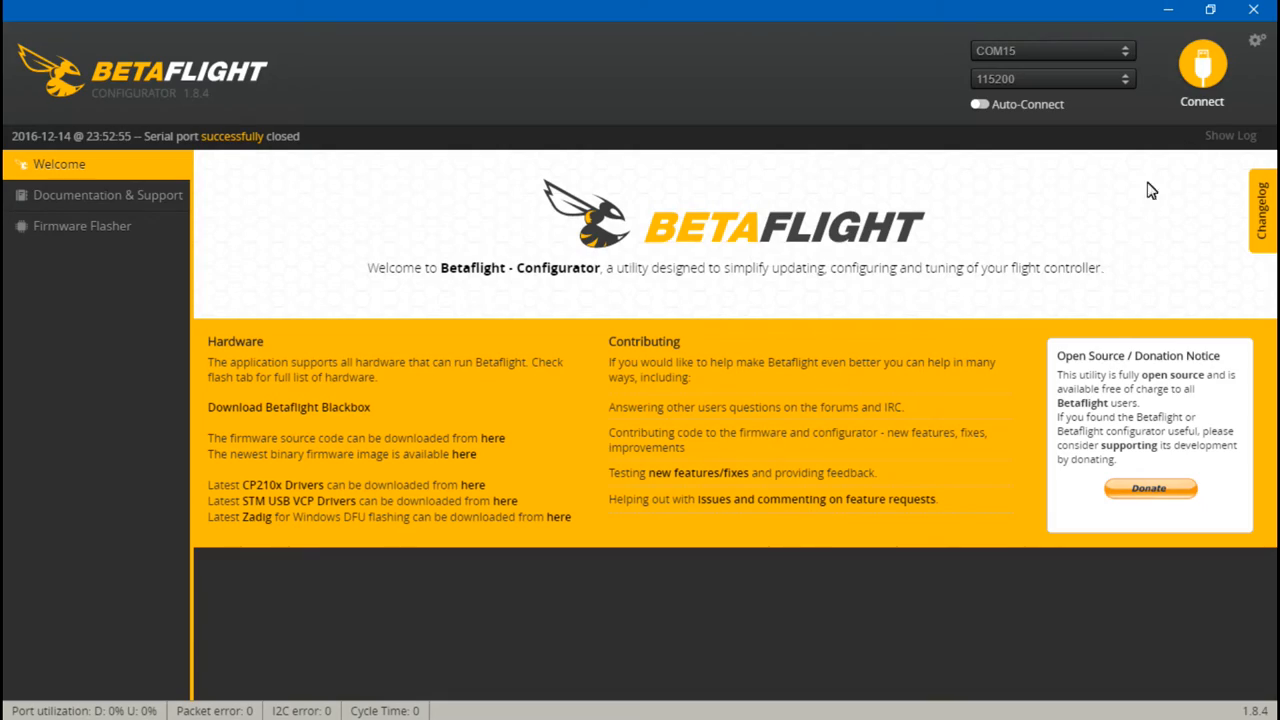
- Connect, set UART1 telemetry to SmartPort with serial RX on UART2 in Ports, and save and reboot
click(1211, 75)
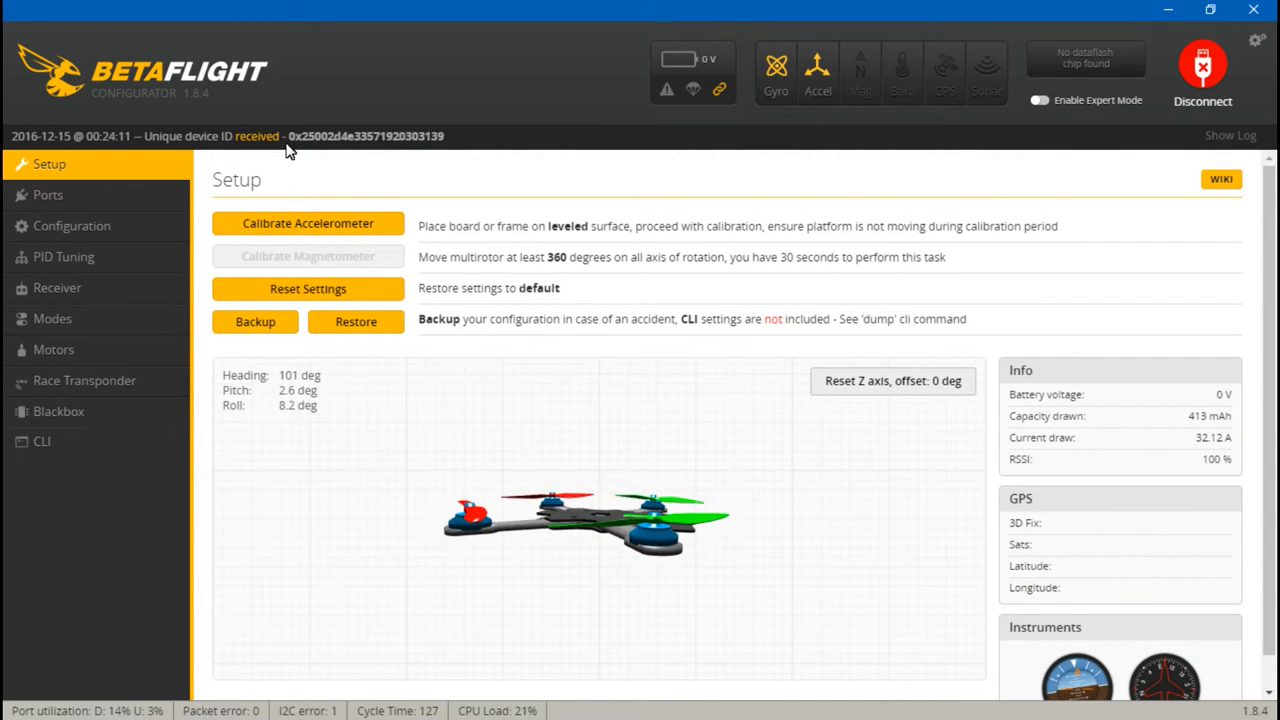
click(105, 193)
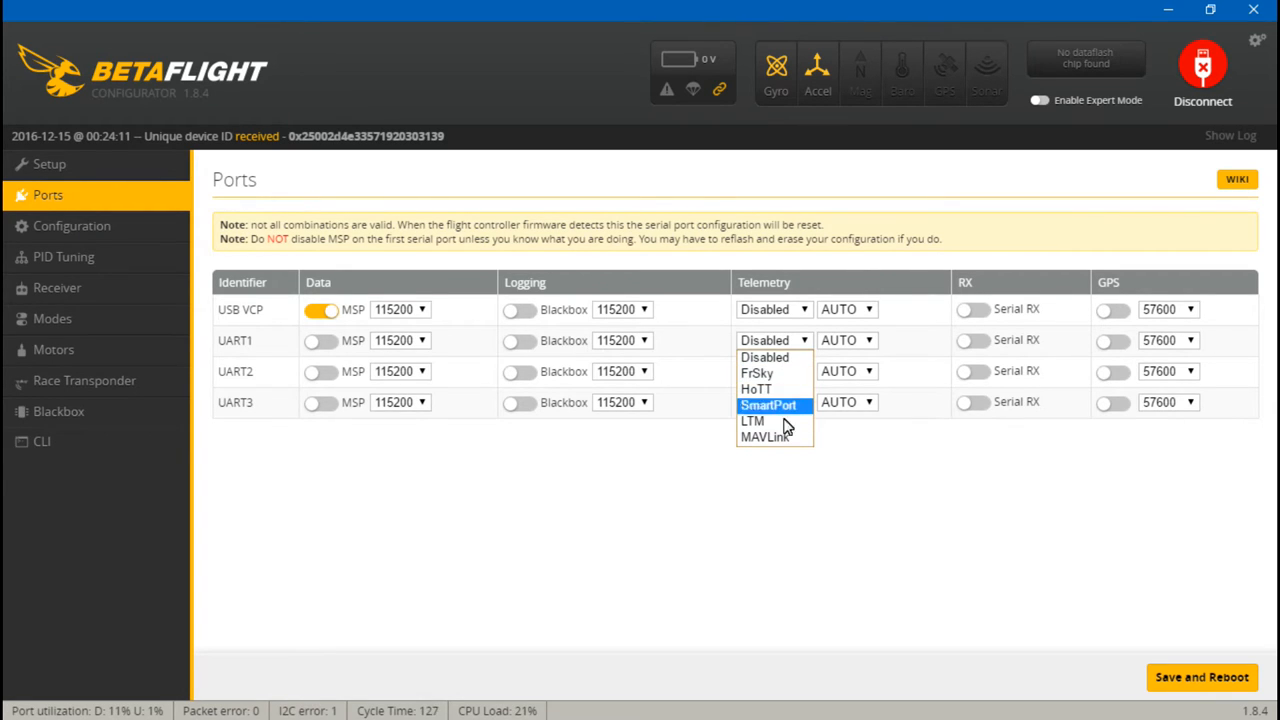
click(771, 406)
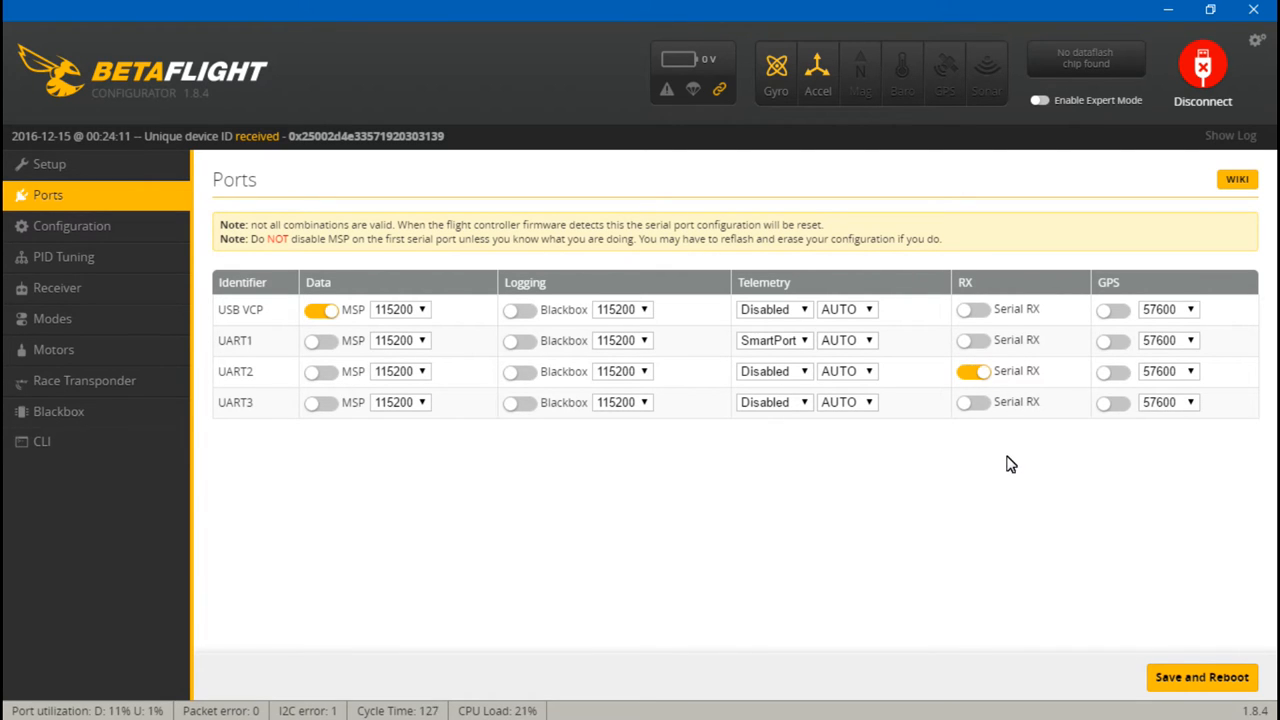
click(1186, 686)
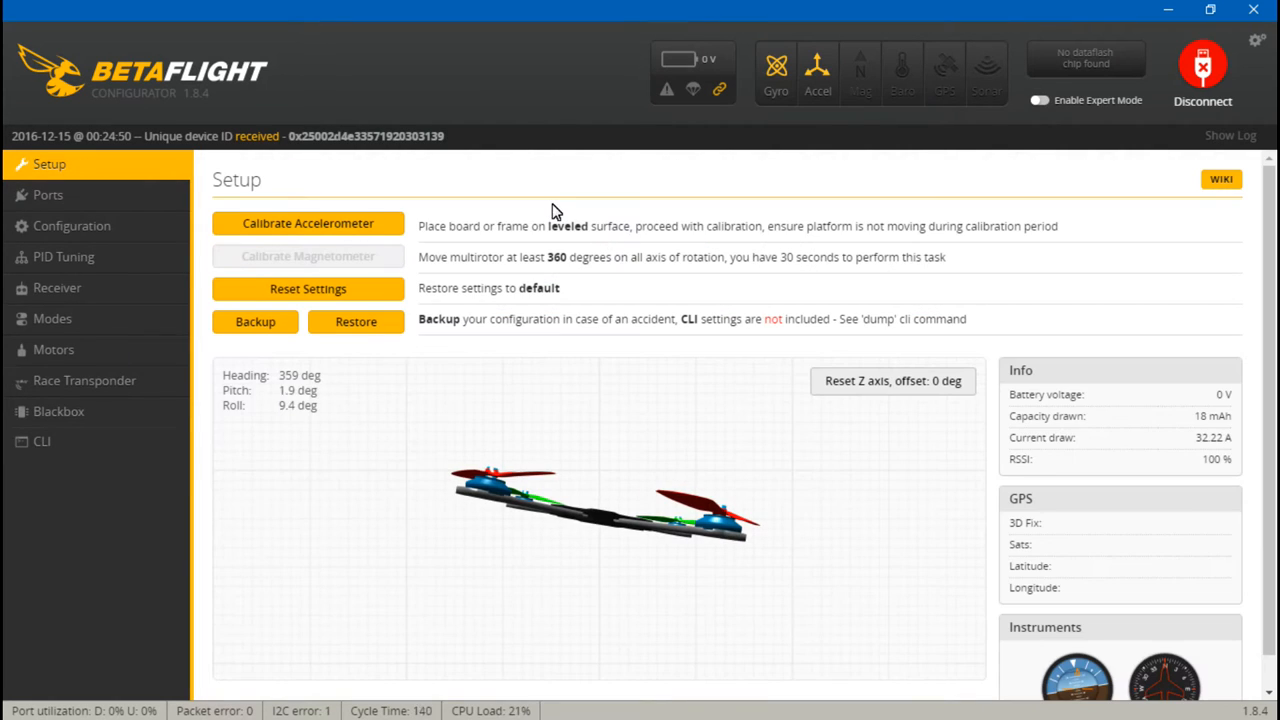
- In Configuration, choose RX_SERIAL receiver mode with SBUS as the serial receiver provider
click(72, 225)
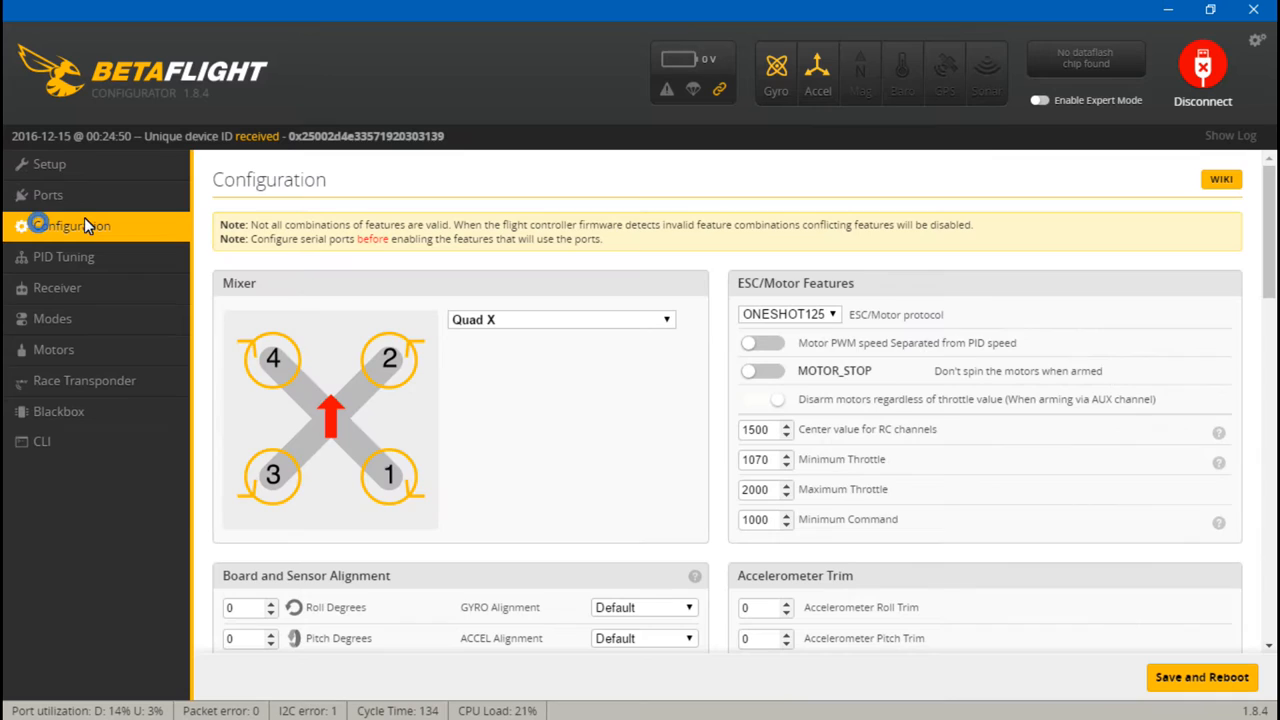
scroll(722, 455, down, 4)
scroll(724, 454, down, 1)
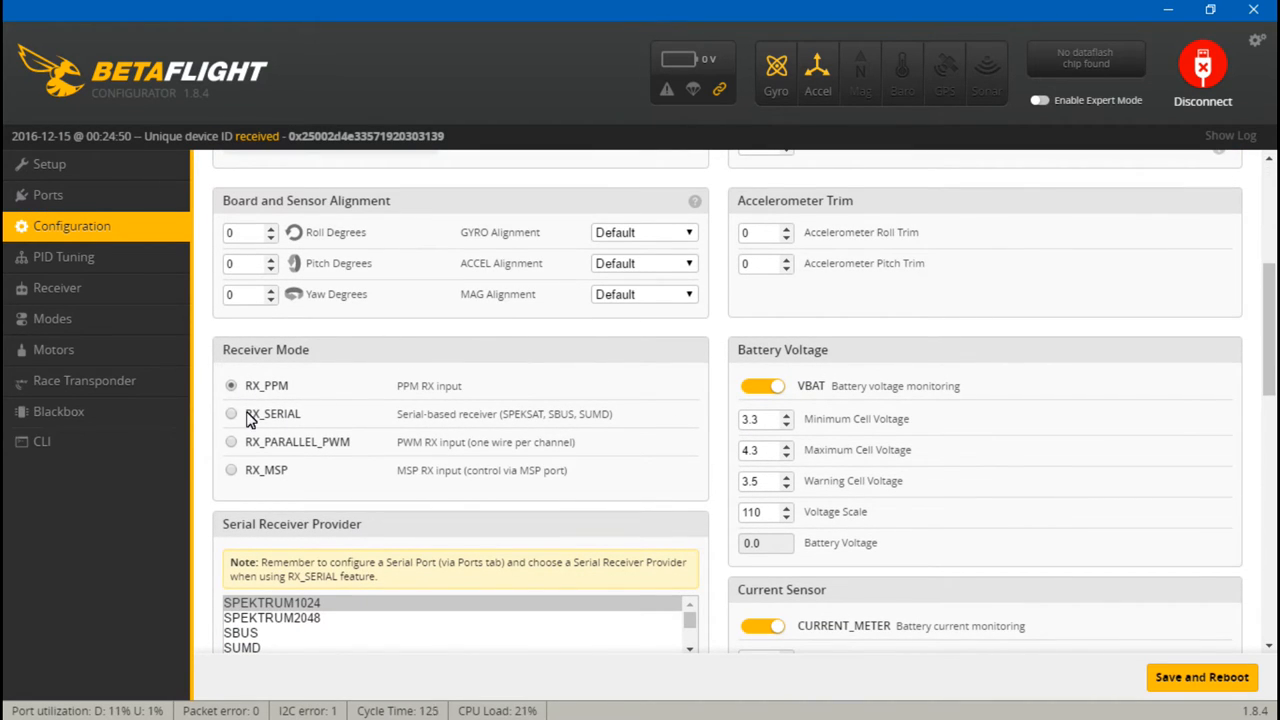
scroll(305, 416, down, 1)
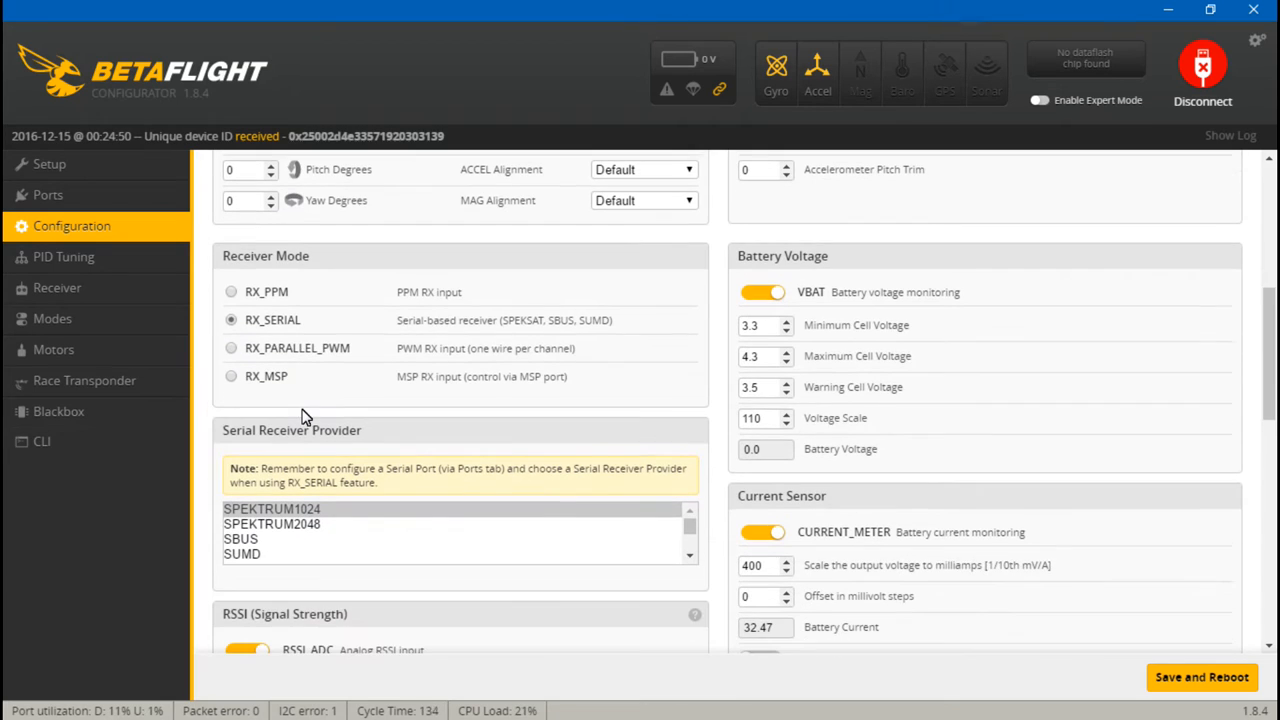
click(248, 541)
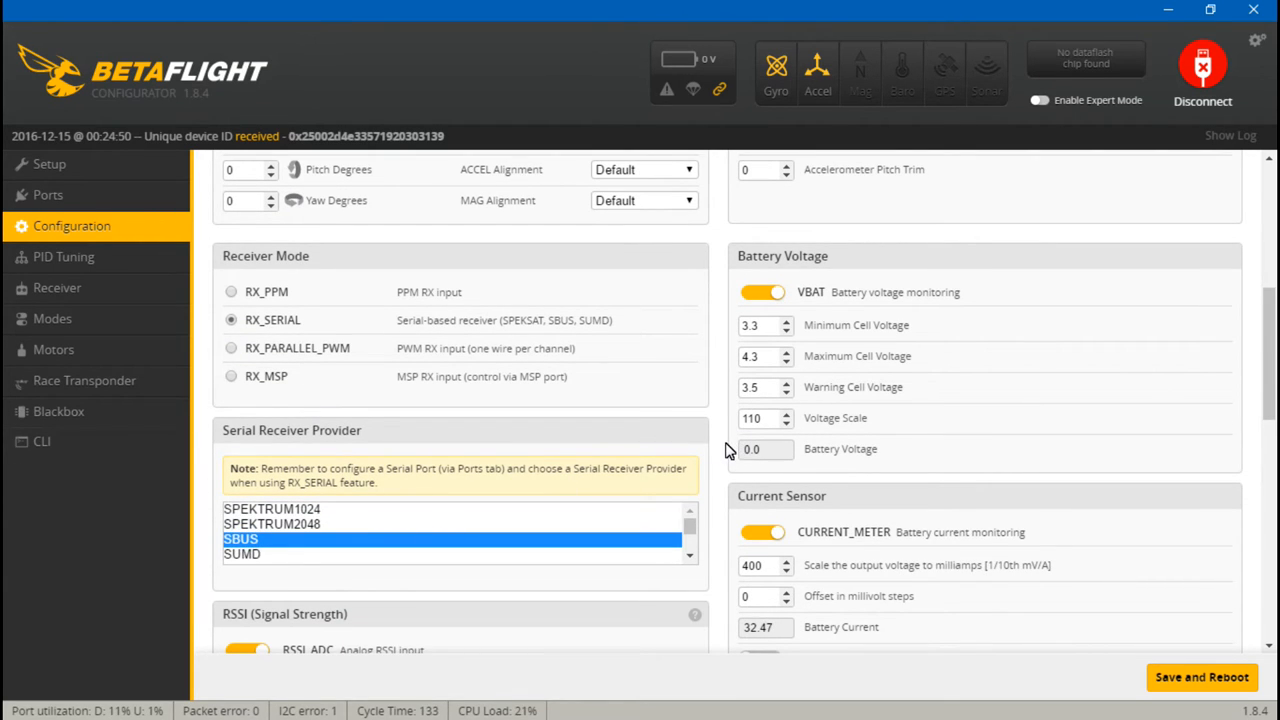
scroll(730, 450, down, 5)
scroll(730, 450, down, 3)
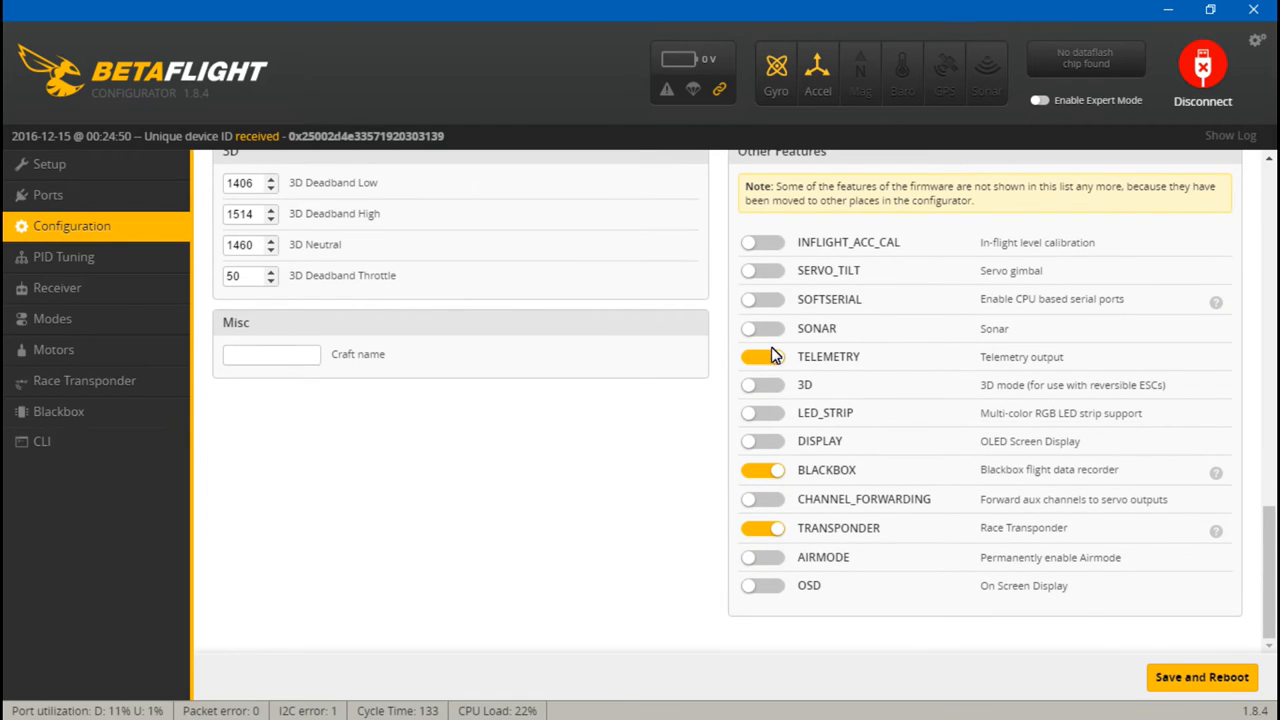
- Save and reboot the receiver settings, then view live channel bars in the Receiver tab
click(1192, 684)
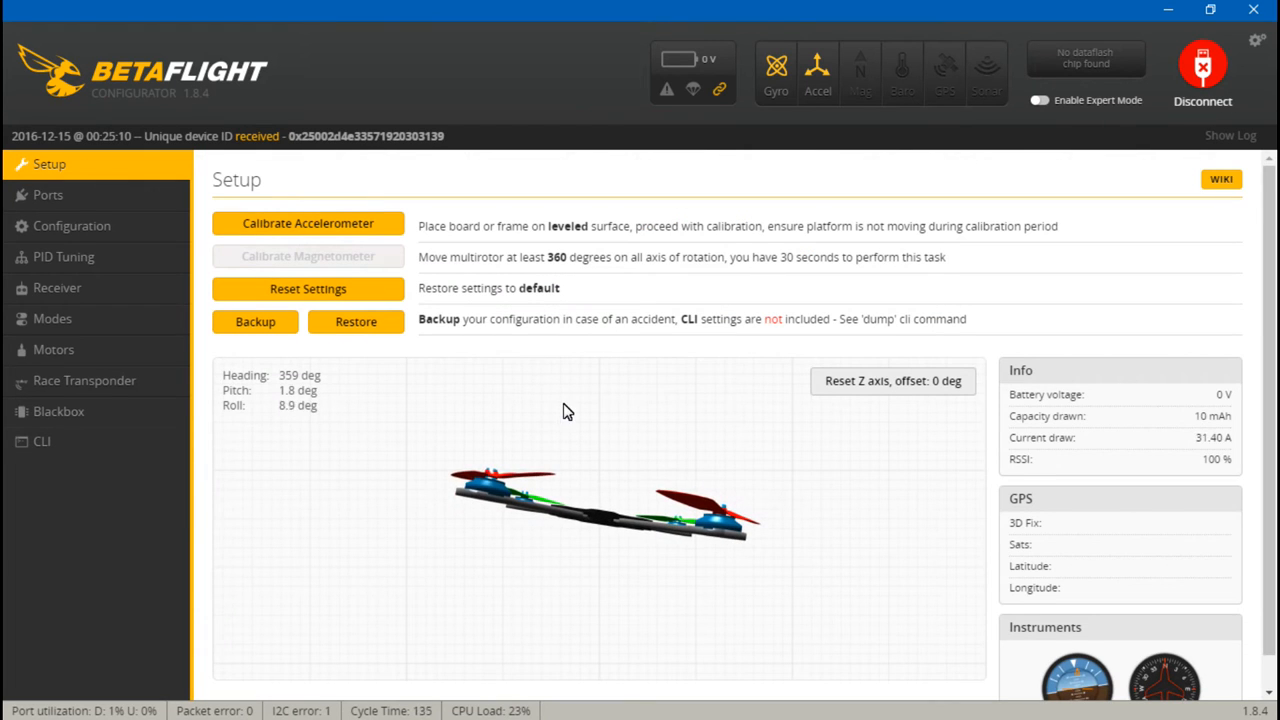
click(47, 291)
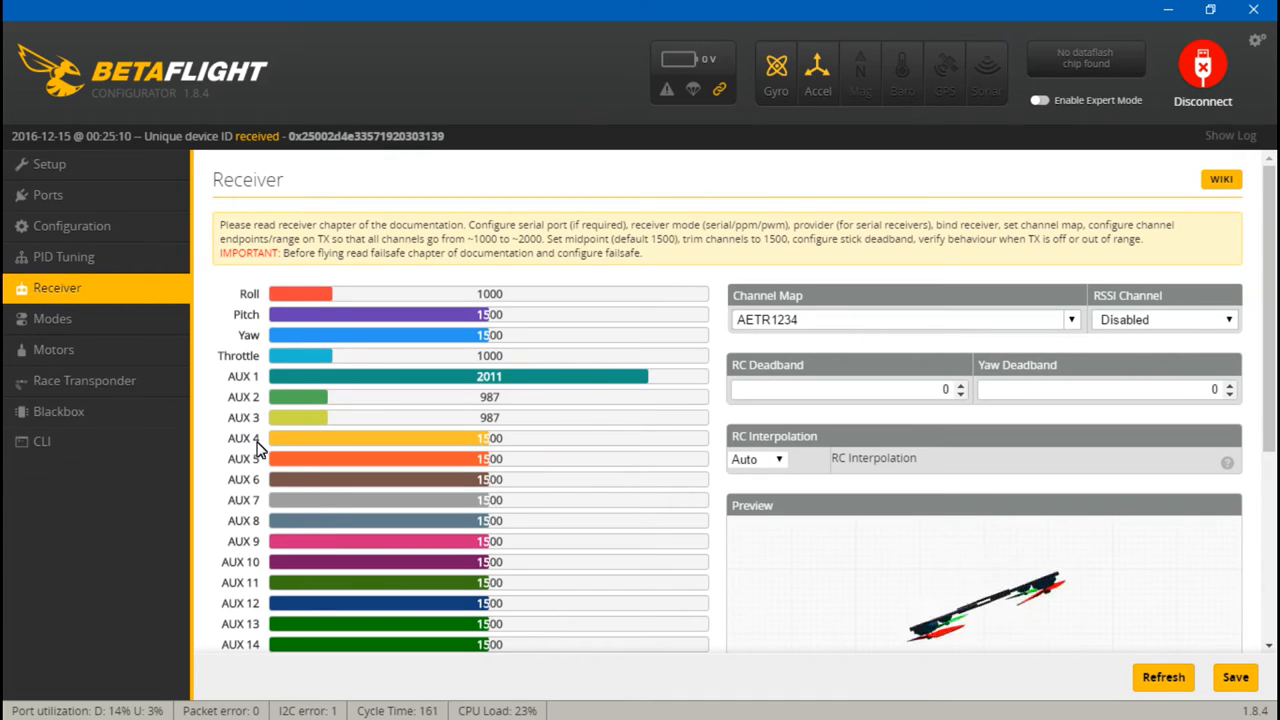